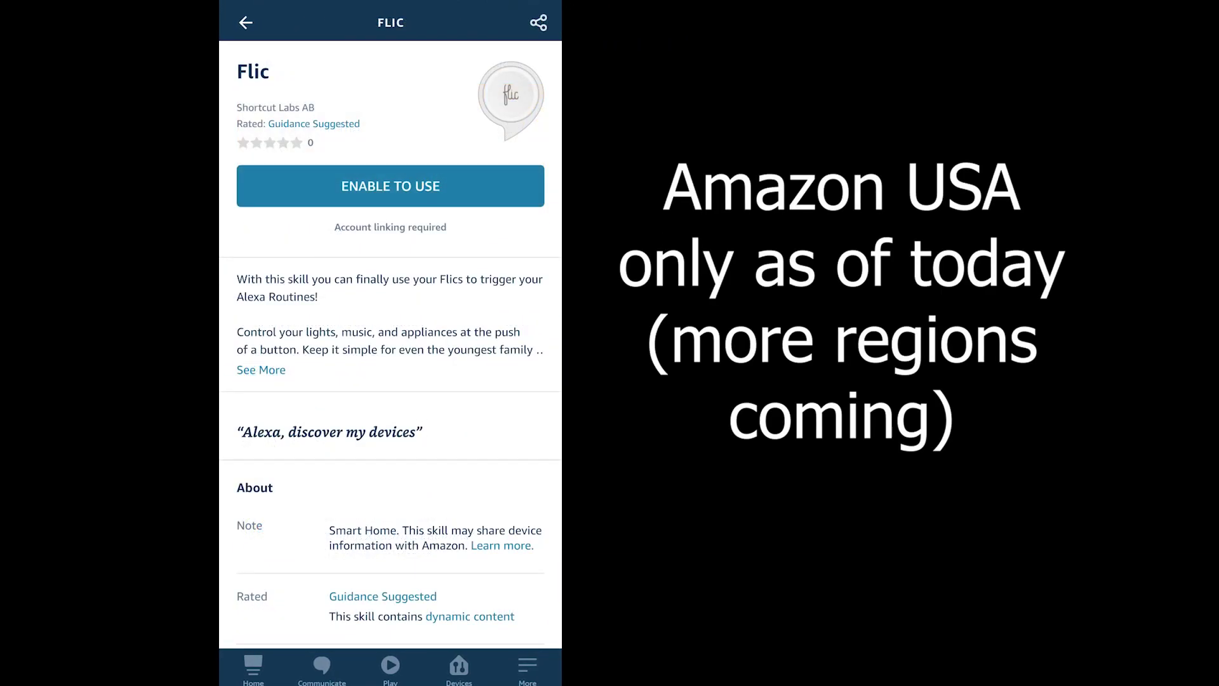
Step: Enable the Flic skill so its account-linking page starts loading in the skills store
click(390, 186)
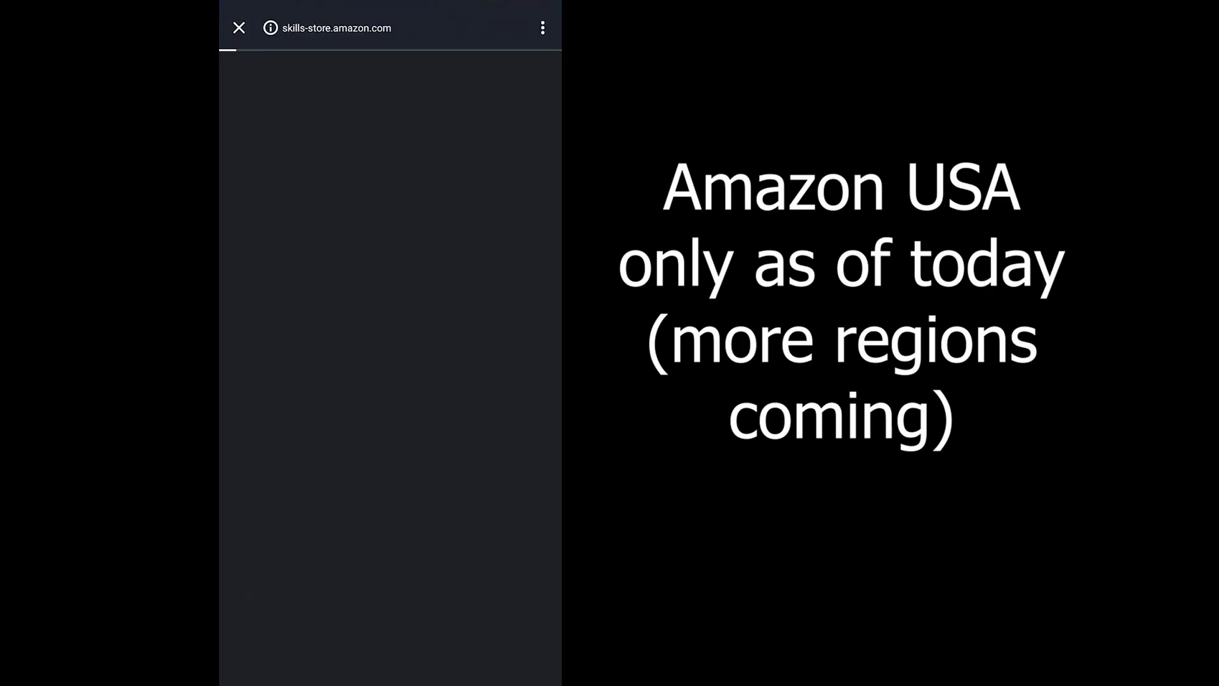